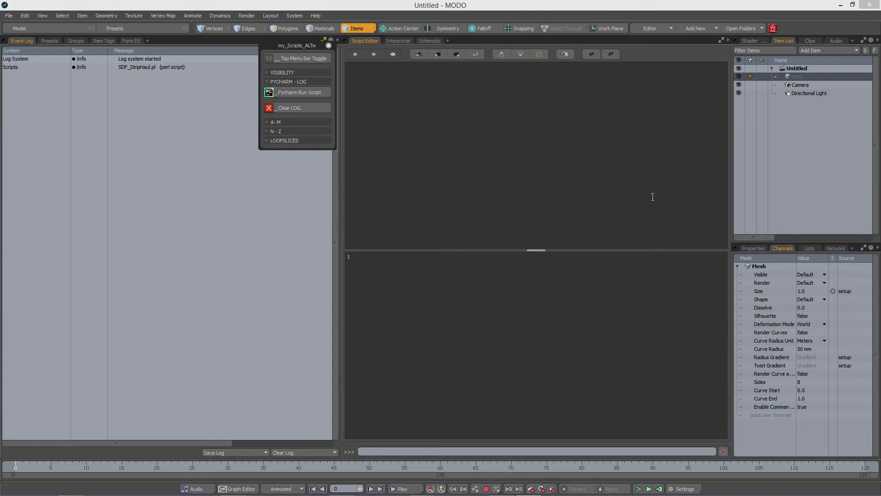
Step: Bring up the Windows list of open windows over the empty MODO scene
key("alt+Tab")
Step: Switch to the YouTube modoscripting playlist in Firefox and scroll through its lessons
key("alt+Tab")
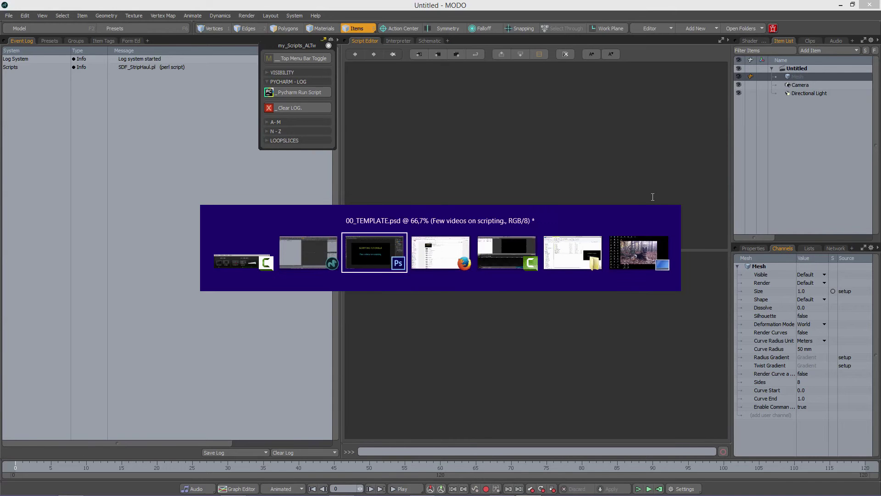
key("alt+Tab")
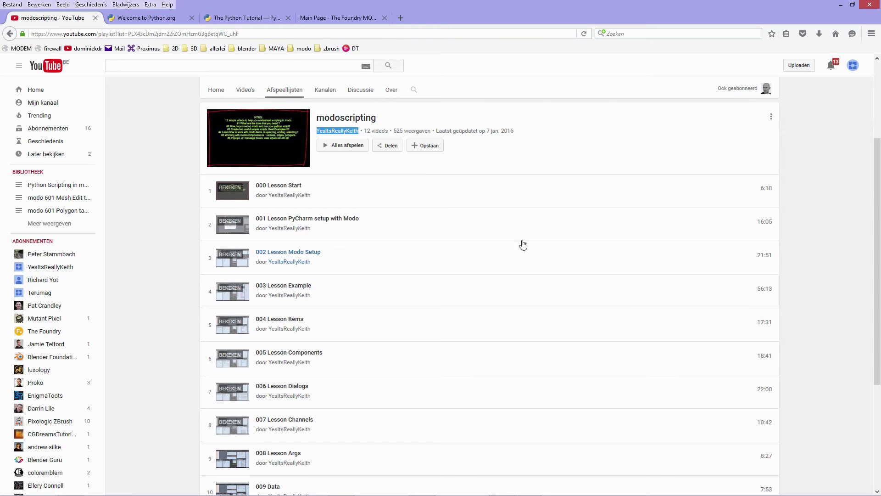
mouse_move(877, 218)
left_mouse_down()
mouse_move(880, 290)
mouse_move(879, 229)
left_mouse_up()
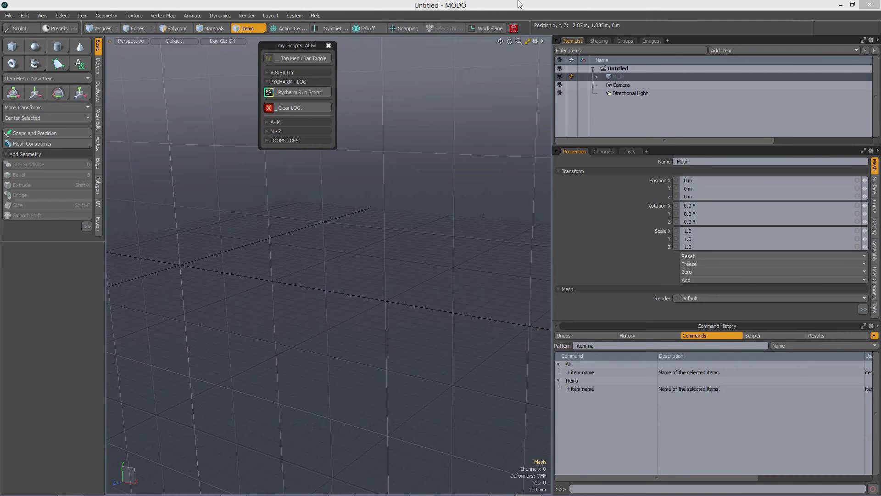
Step: Close the my_Scripts_ALTw palette, then start and cancel a Cube primitive
left_click(329, 46)
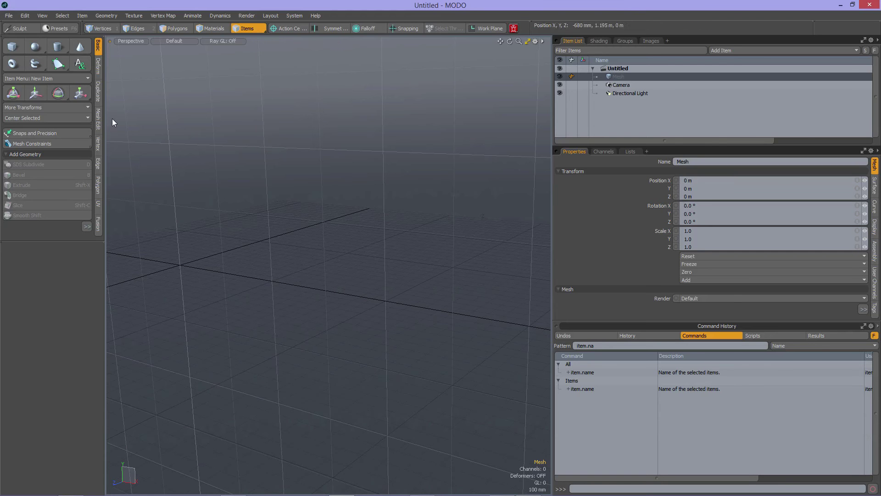
left_click(13, 51)
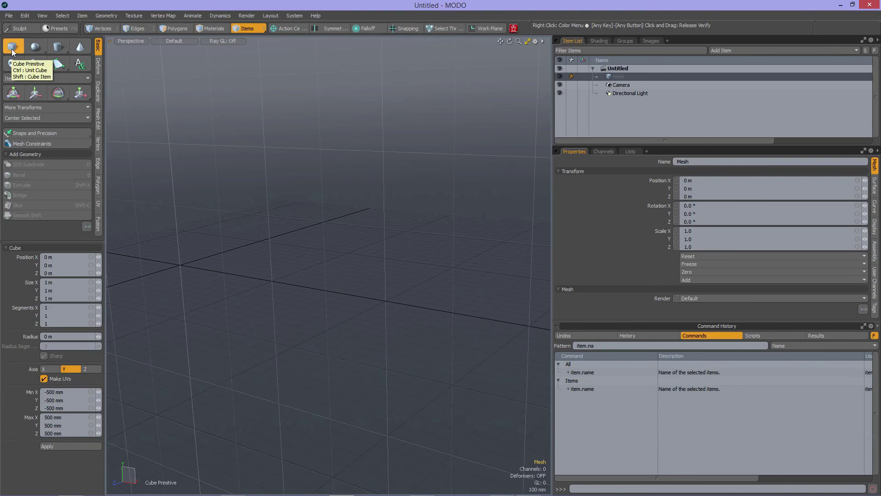
left_click(13, 52)
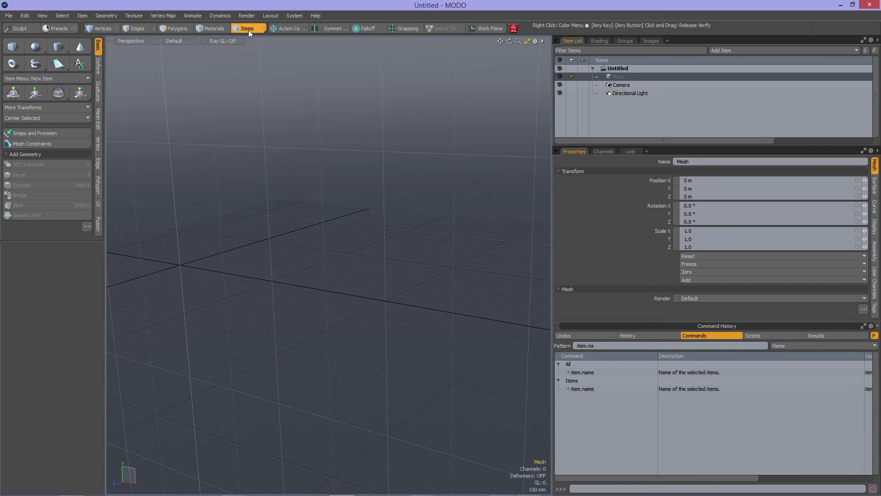
Step: Switch to Polygons, then Vertices selection mode, and orbit the empty scene
left_click(171, 30)
left_click(97, 30)
mouse_move(359, 246)
left_mouse_down("alt")
mouse_move(398, 237)
mouse_move(372, 237)
left_mouse_up("alt")
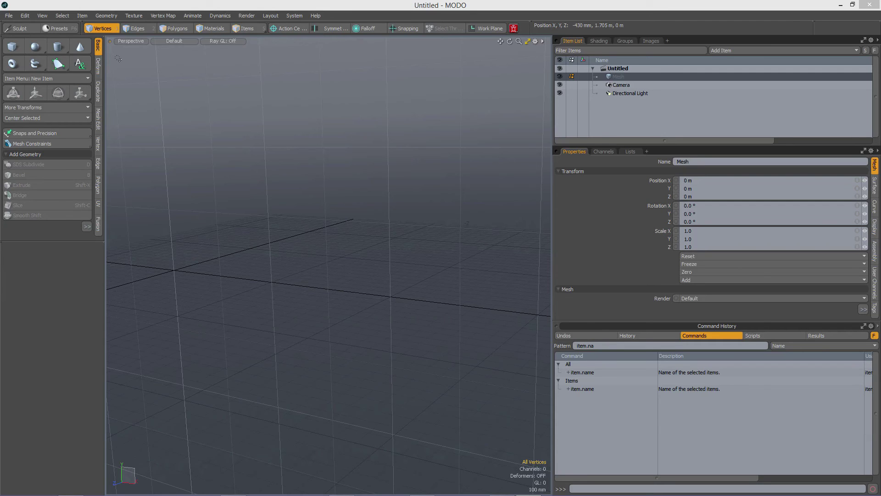
Step: Switch to Firefox, show the Welcome to Python.org tab and select its web address
key("alt+Tab")
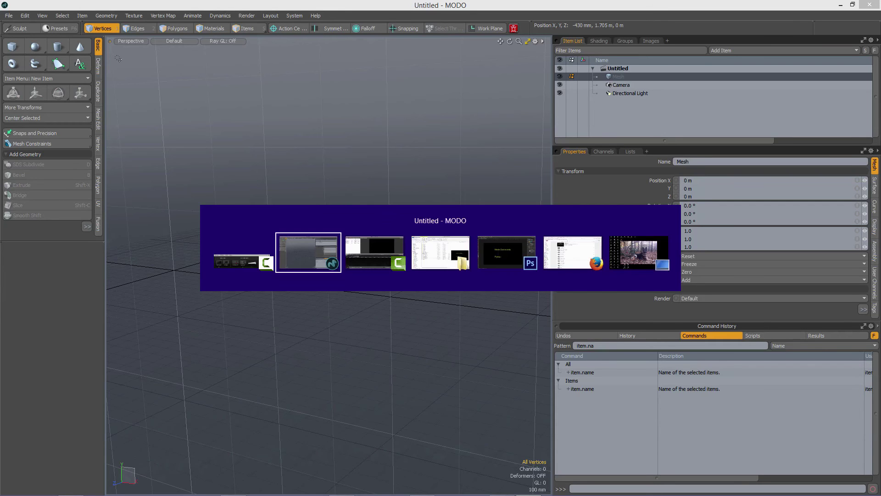
key("alt+Tab")
key("alt+Tab")
key("alt+Tab")
key("alt+Tab")
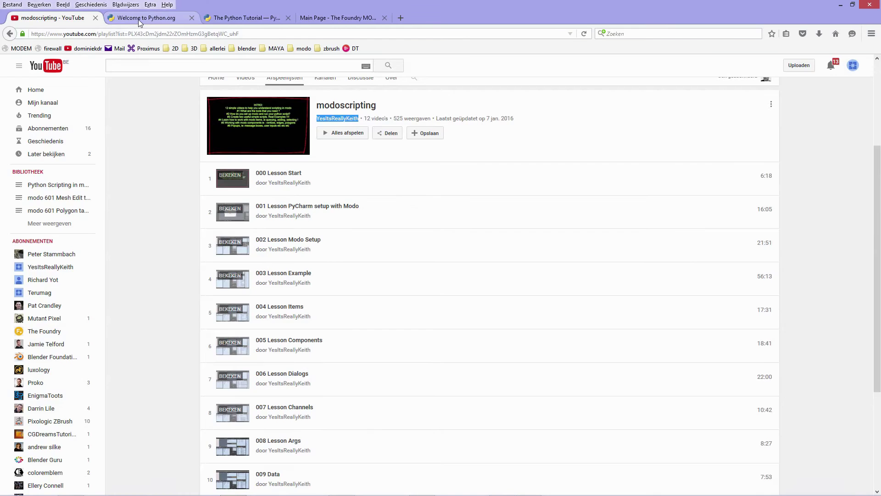
left_click(139, 19)
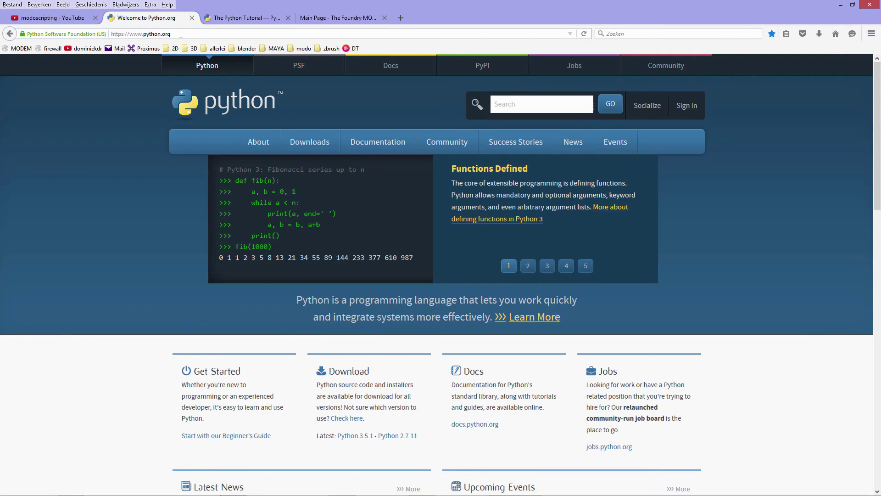
left_click_drag(181, 35, 110, 34)
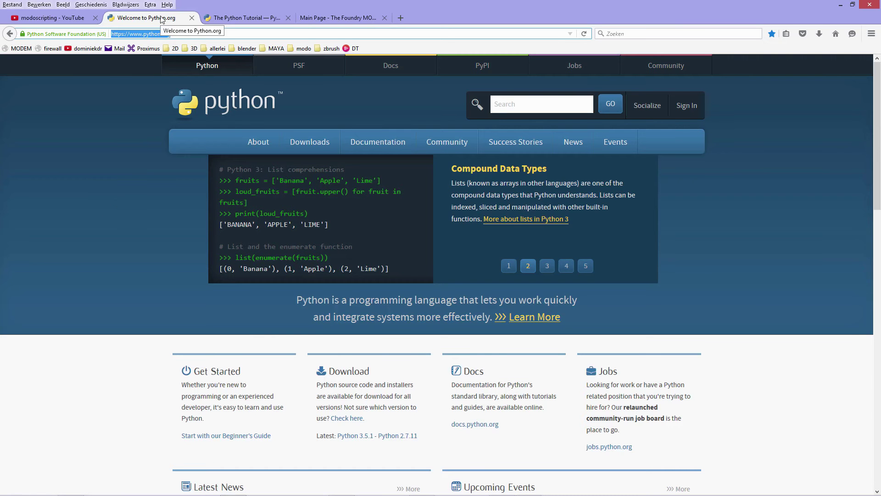
Step: View the Python 2.7.11 tutorial tab, then switch to the OLD API / NEW API image
left_click(246, 19)
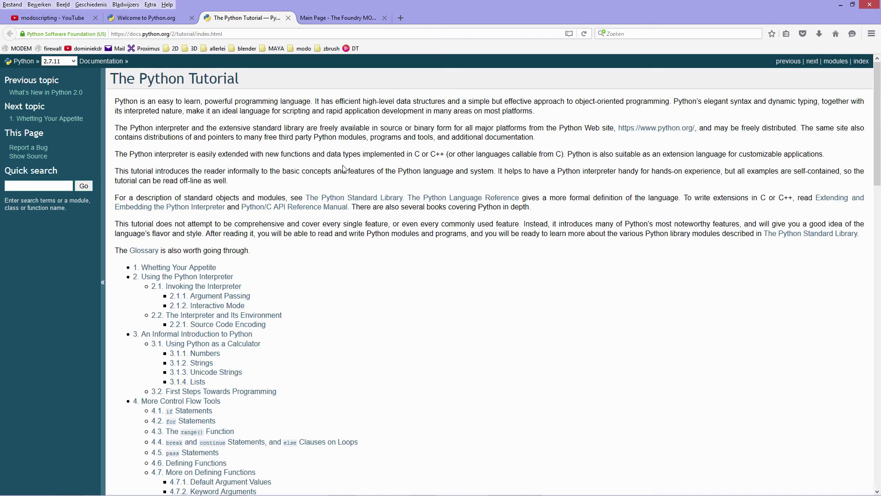
key("alt+Tab")
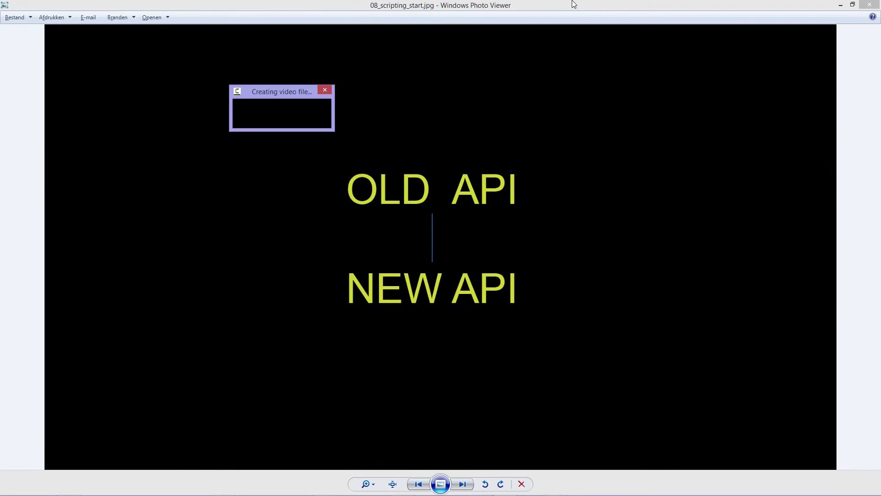
Step: Switch through MODO back to the Python tutorial page in Firefox
key("alt+Tab")
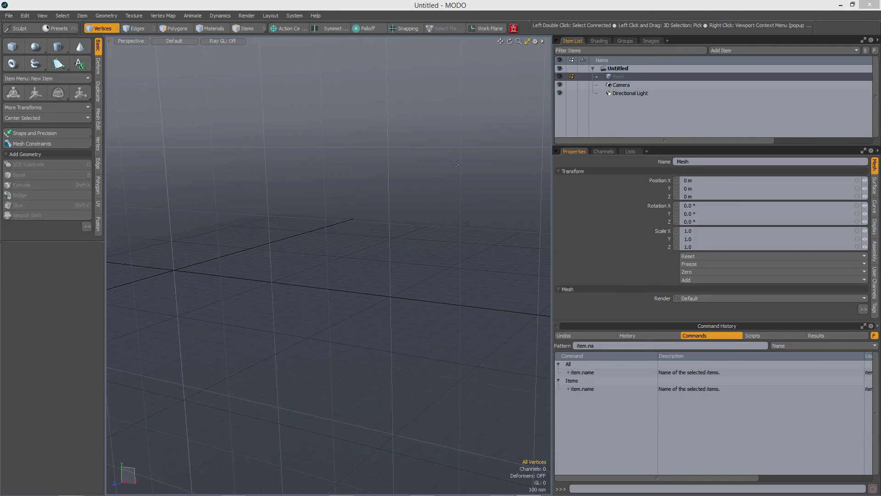
key("alt+Tab")
key("alt+Tab")
key("alt+Tab")
key("alt+Tab")
key("alt+Tab")
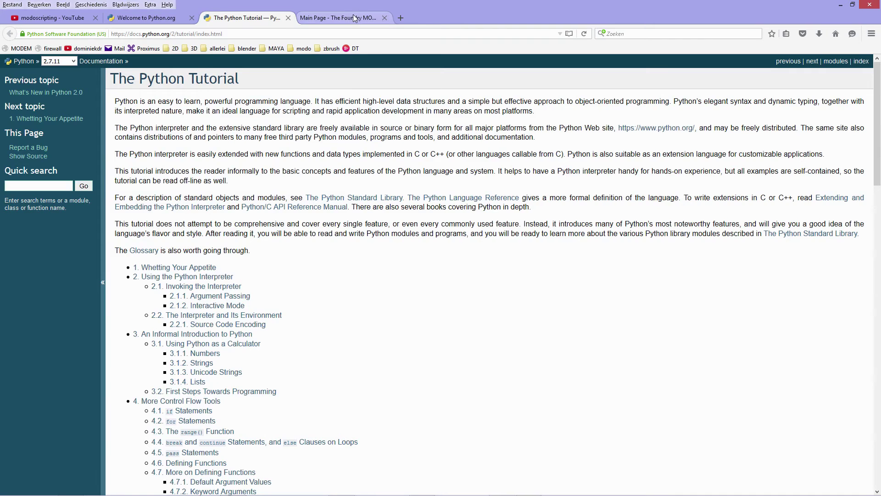
Step: On the MODO SDK wiki Main Page, open Command System in a new tab and view it
left_click(354, 18)
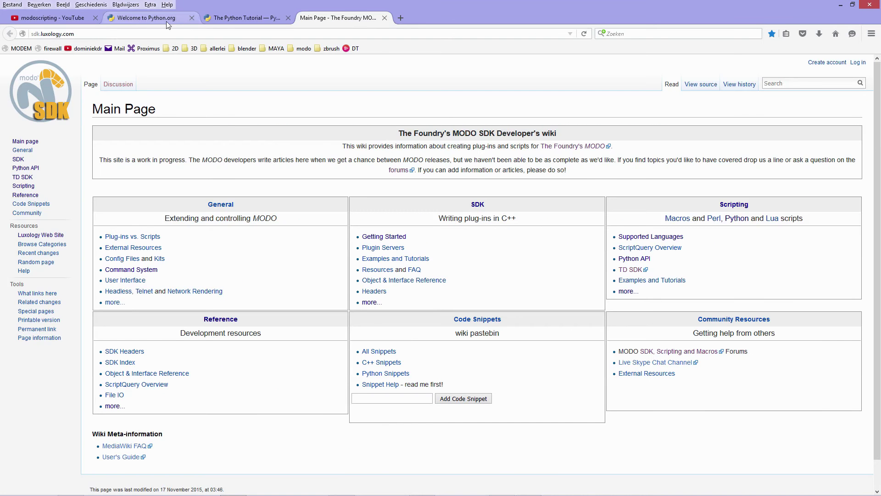
left_click_drag(75, 34, 32, 34)
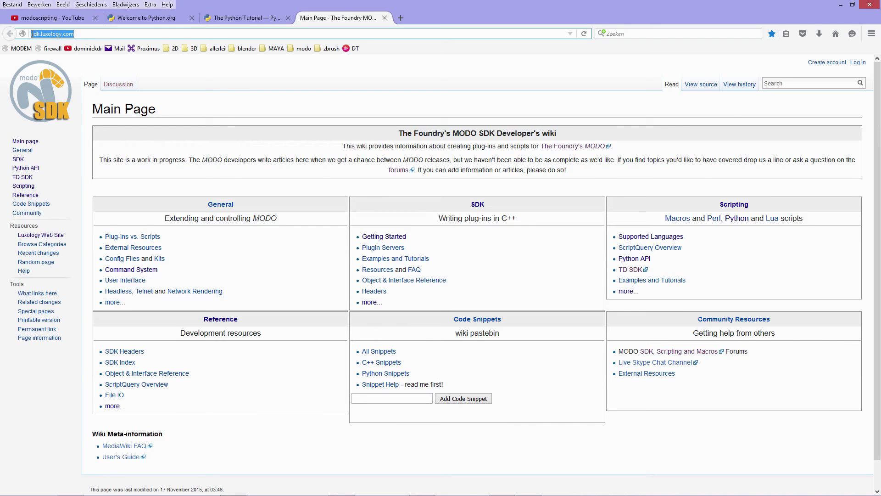
left_click(210, 73)
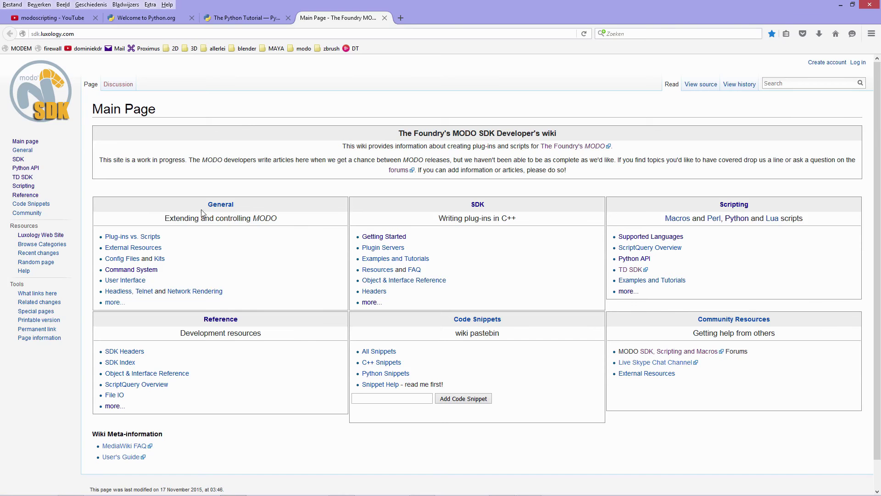
right_click(140, 269)
left_click(170, 276)
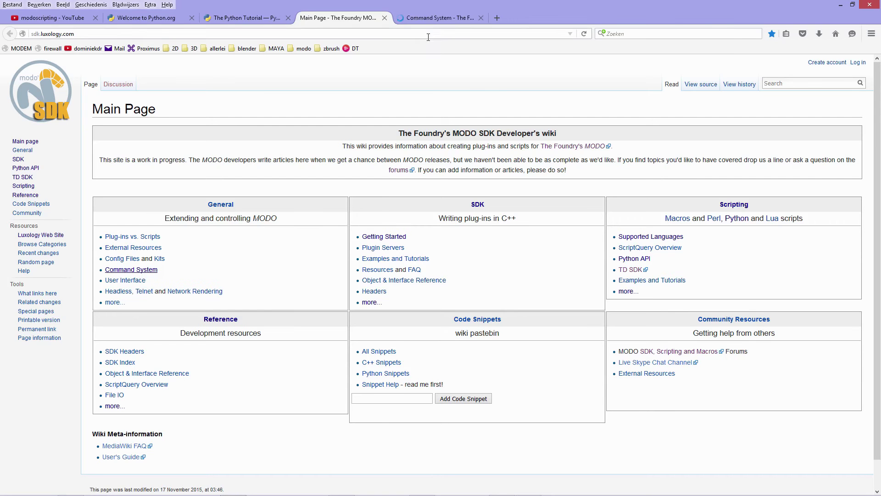
left_click(427, 18)
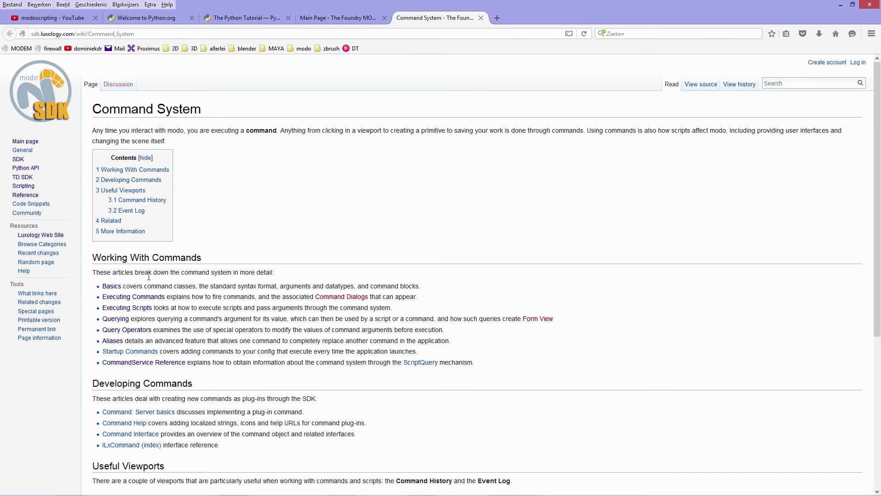
Step: Highlight the Working With Commands articles and open Querying in a new tab
left_click_drag(95, 286, 496, 379)
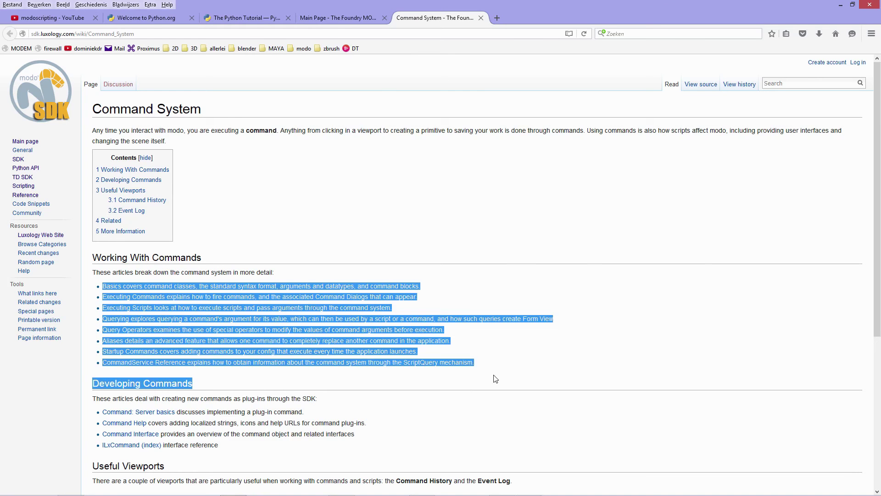
left_click(366, 219)
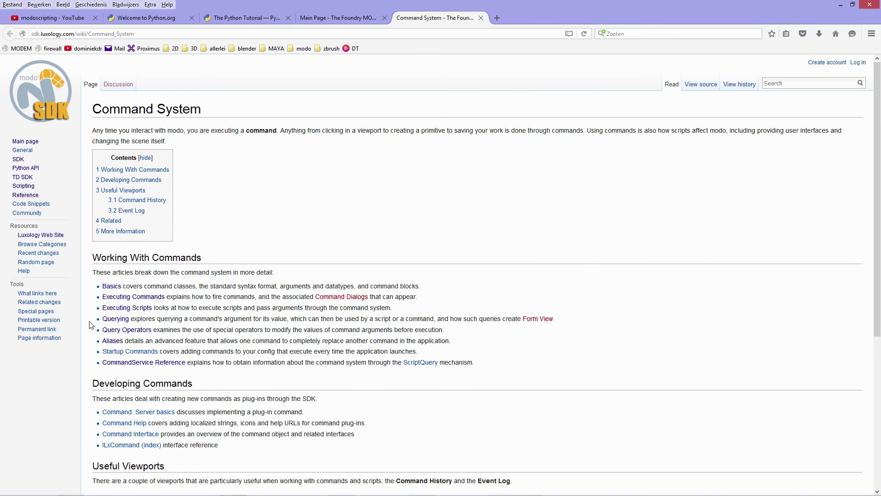
left_click_drag(102, 320, 189, 321)
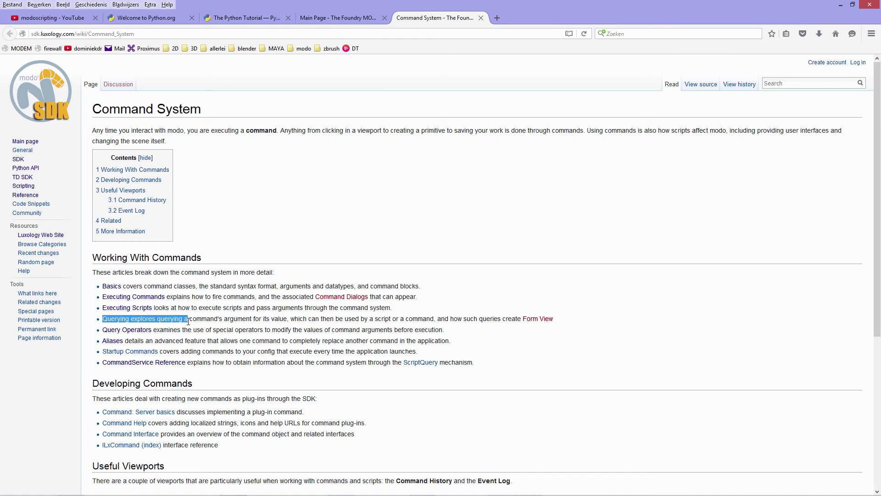
left_click(238, 235)
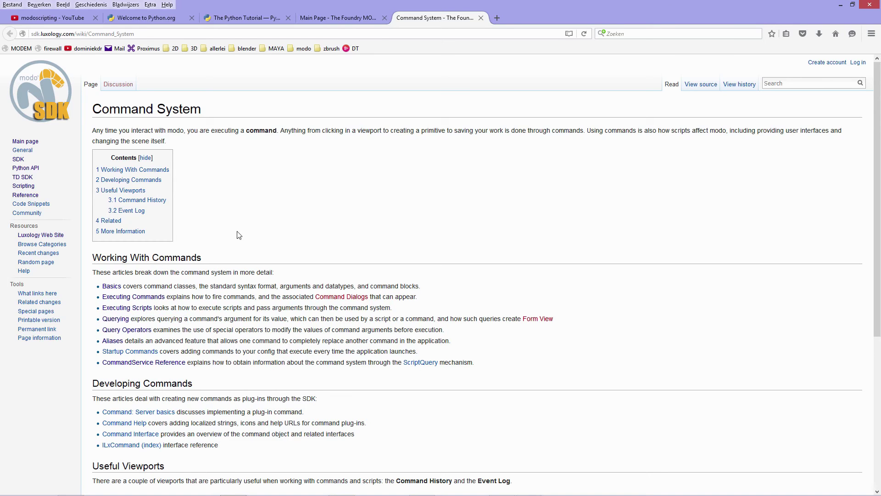
right_click(111, 320)
left_click(133, 326)
Step: Show the Command System: Querying tab and scroll through its query examples
left_click(520, 19)
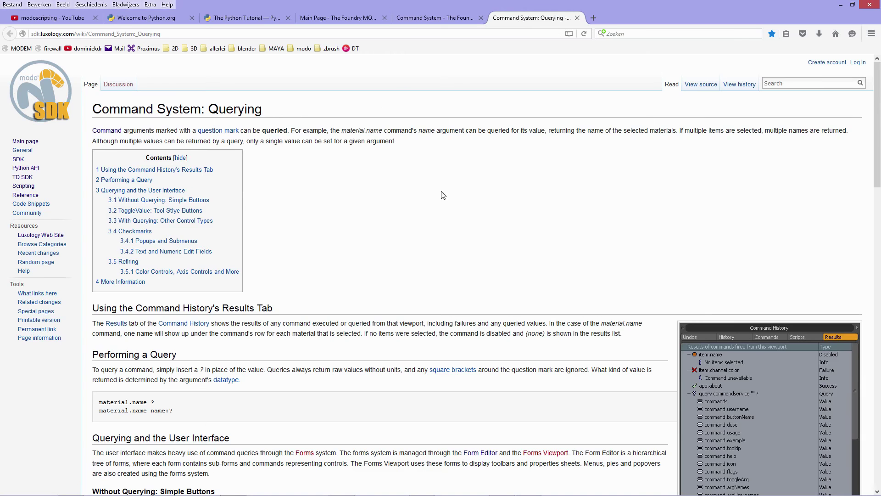
left_click_drag(878, 115, 879, 195)
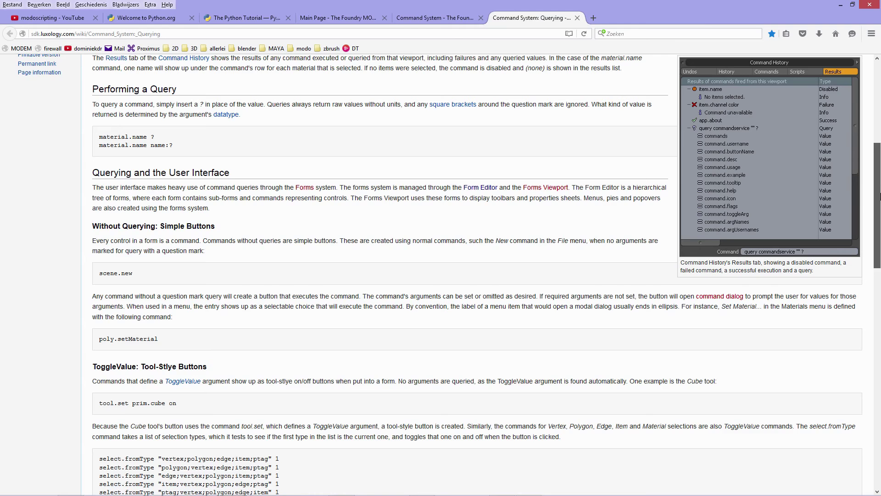
left_click_drag(880, 196, 880, 152)
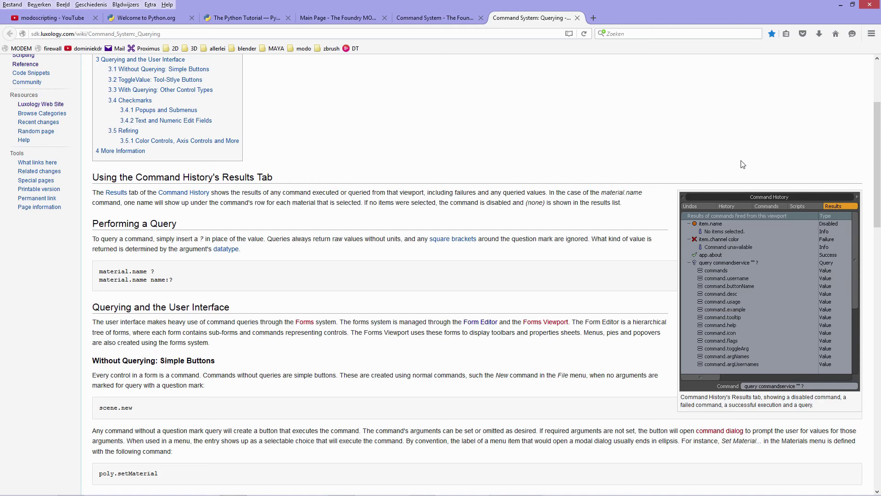
left_click_drag(878, 160, 877, 113)
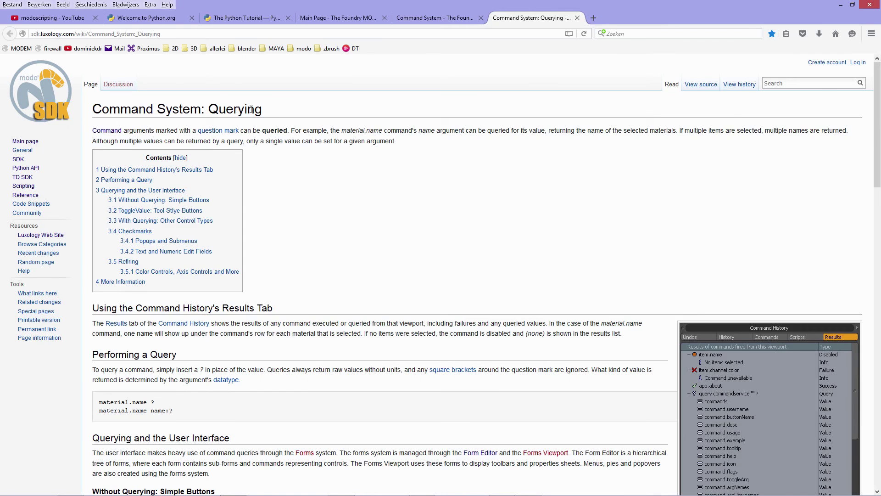
Step: Back on Command System, highlight the Basics through Querying descriptions and right-click the TD SDK link
left_click(441, 18)
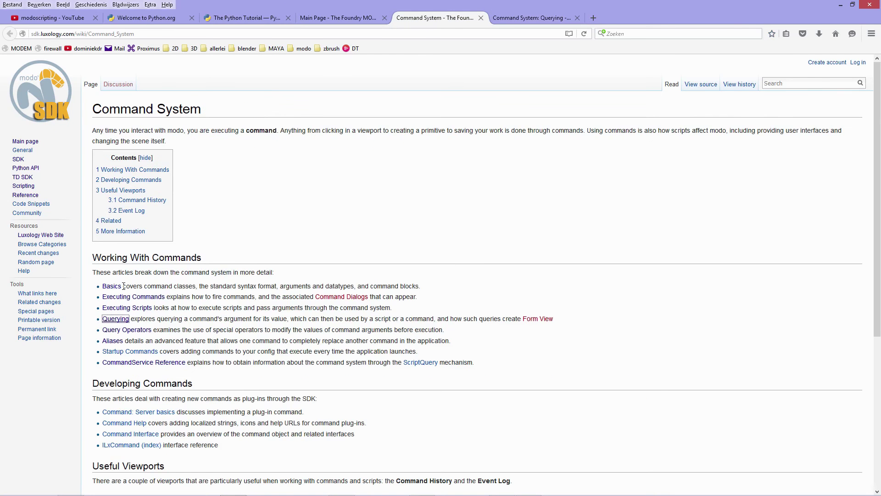
left_click_drag(92, 286, 144, 343)
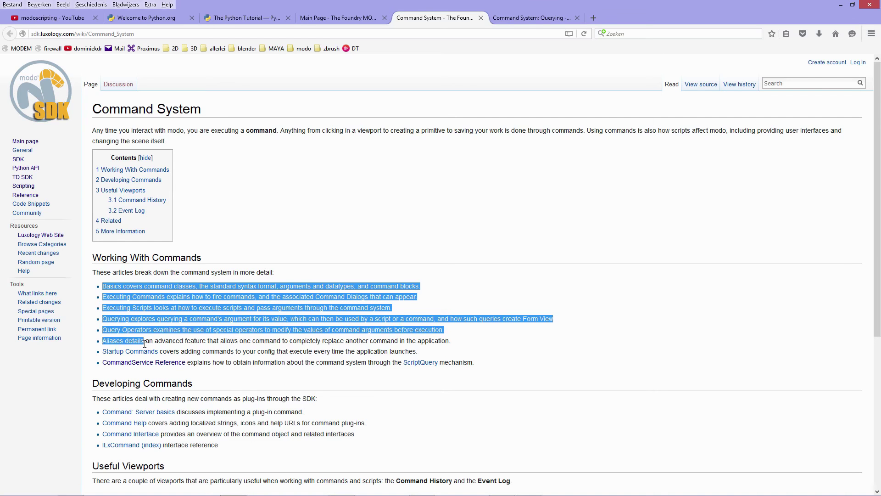
left_click_drag(86, 314, 563, 326)
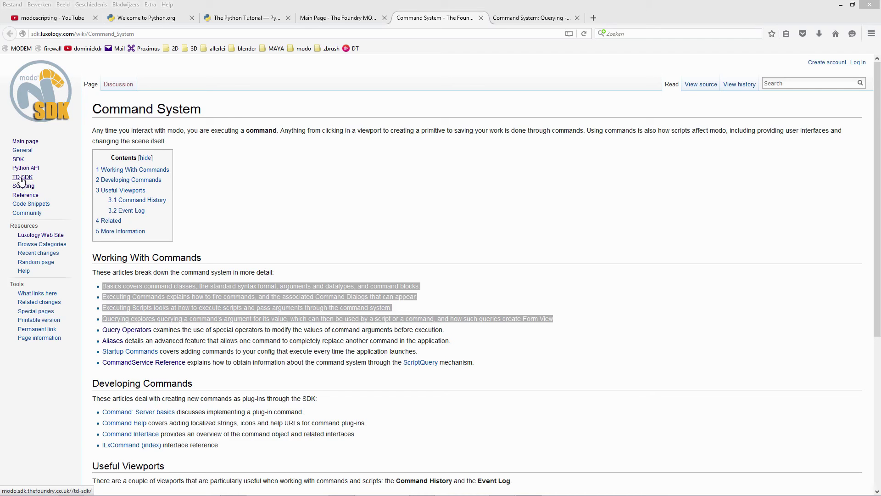
right_click(22, 179)
Step: Open TD SDK in a new tab, close the Querying tab, and scroll its contents to the item module
left_click(64, 184)
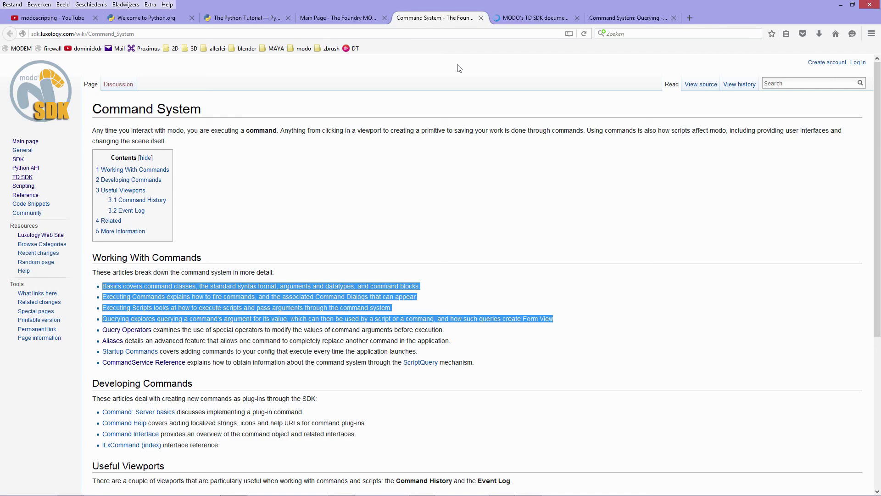
left_click(673, 18)
left_click(527, 20)
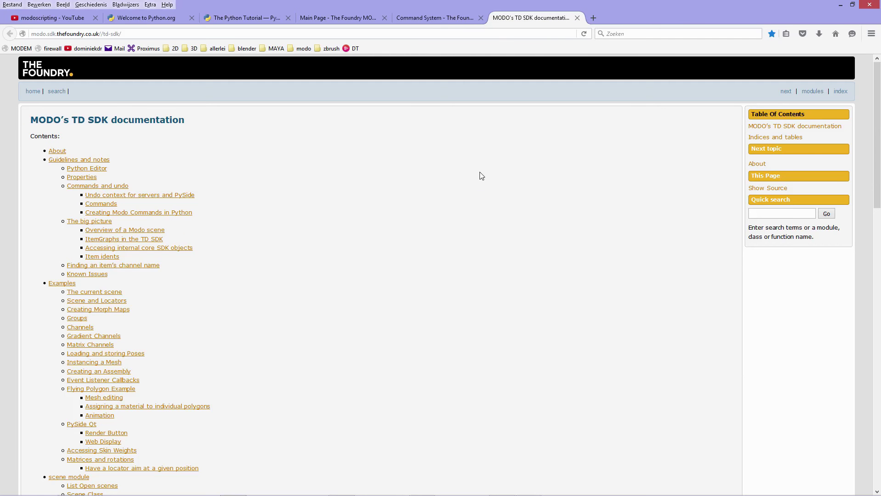
left_click_drag(879, 132, 850, 258)
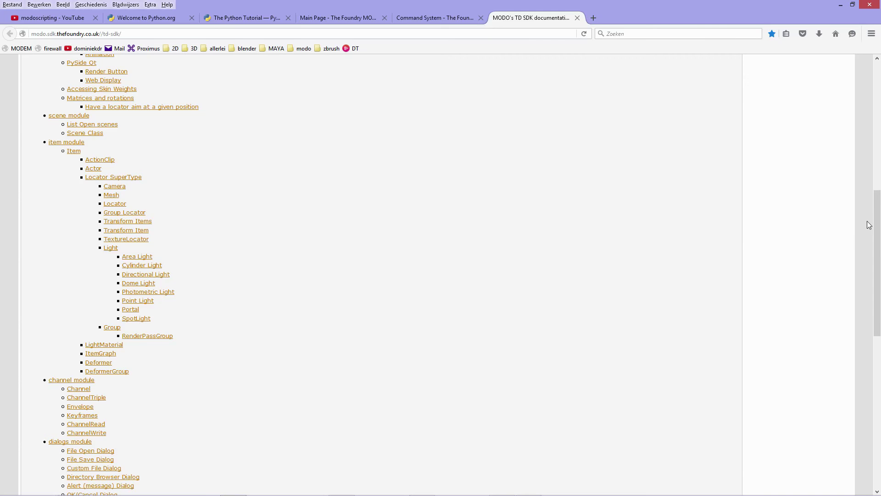
left_click_drag(869, 225, 871, 204)
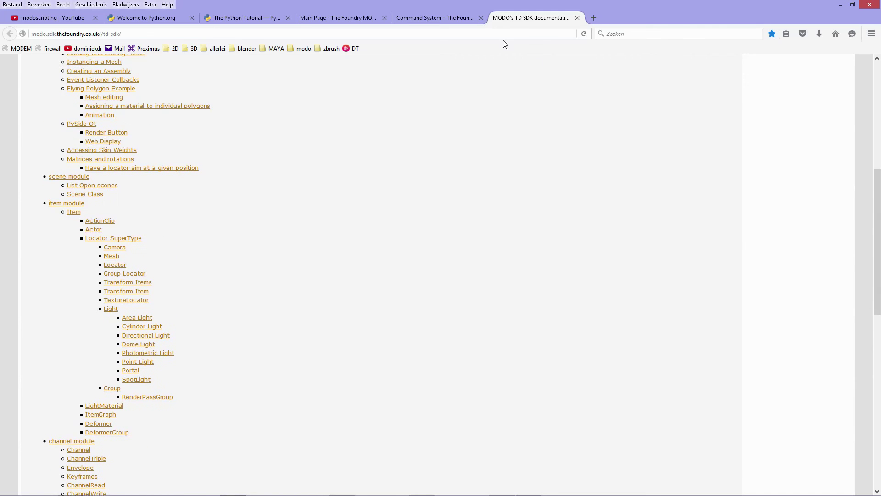
Step: Go from the Command System article through Main Page and Scripting to the Python wiki article
left_click(427, 18)
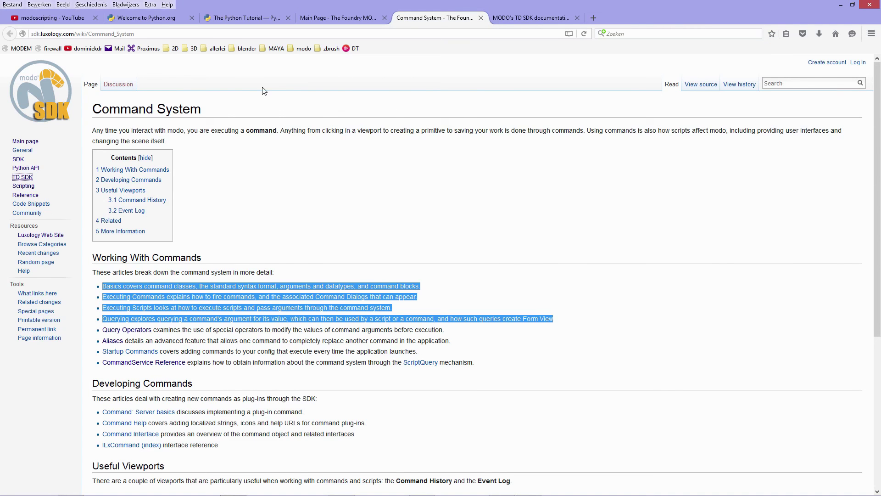
left_click(30, 142)
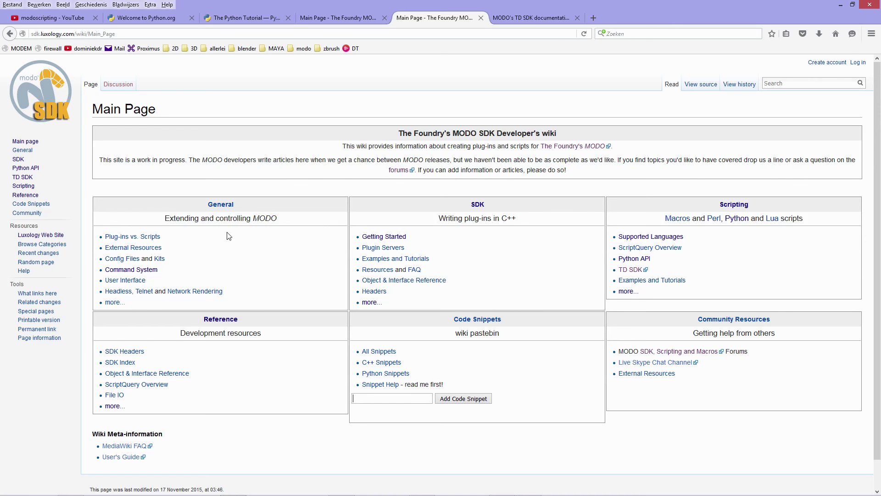
left_click(29, 187)
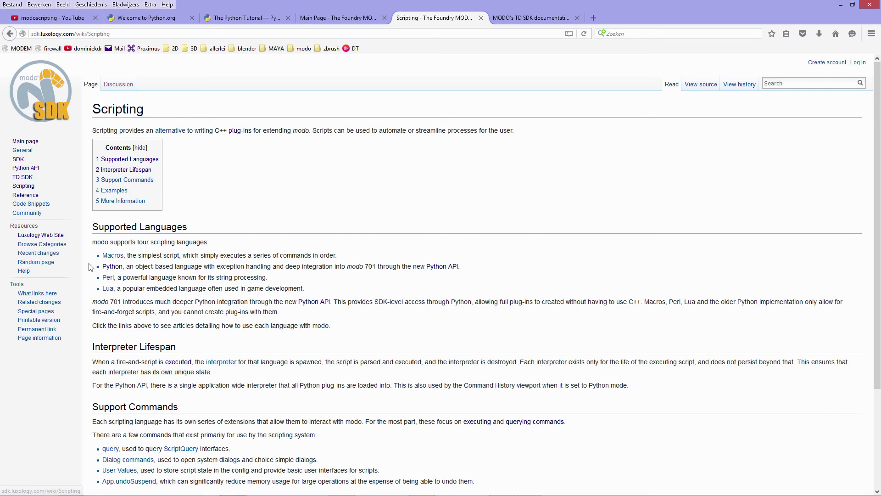
left_click(112, 267)
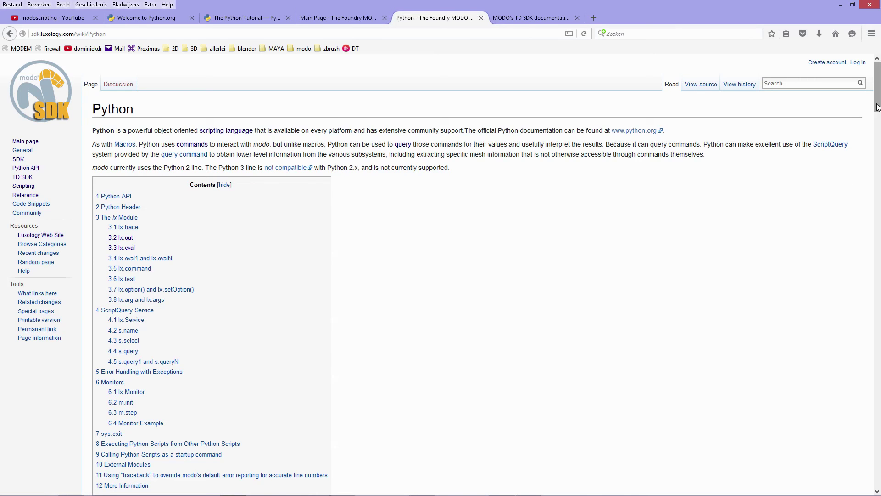
Step: Skim the Python article's lx module, ScriptQuery and Monitors contents, then switch back to the TD SDK docs
left_click_drag(878, 110, 874, 121)
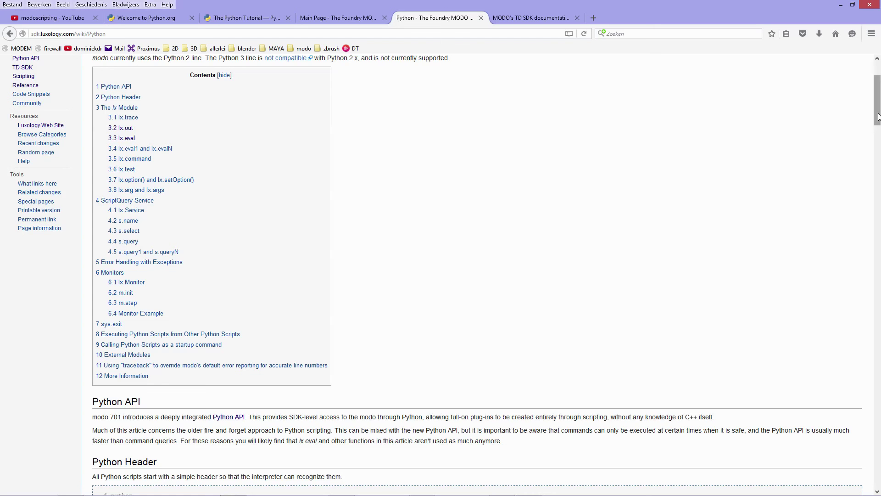
left_click_drag(878, 115, 877, 101)
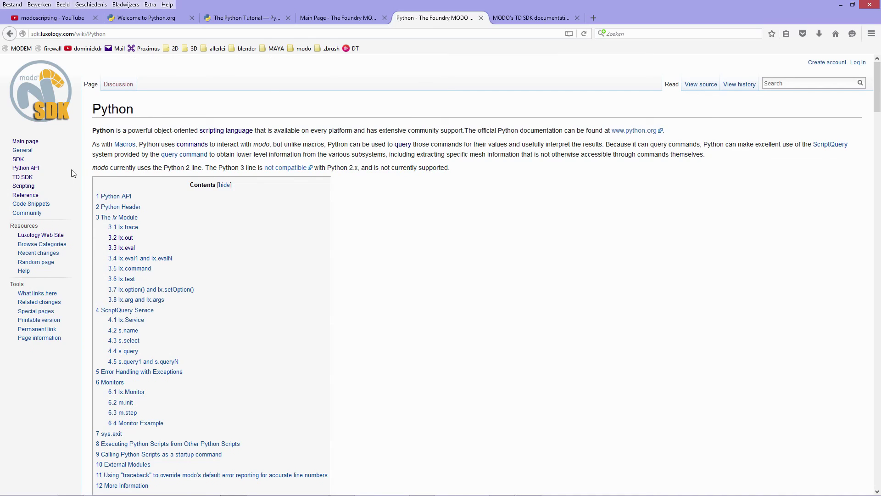
left_click(529, 19)
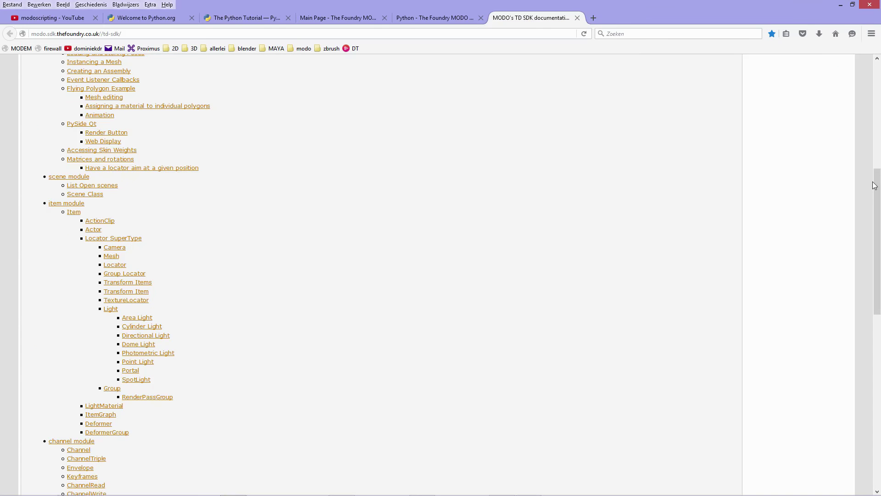
Step: Review the TD SDK item classes list, then return to the Python wiki article's lx module contents
left_click_drag(877, 186, 877, 103)
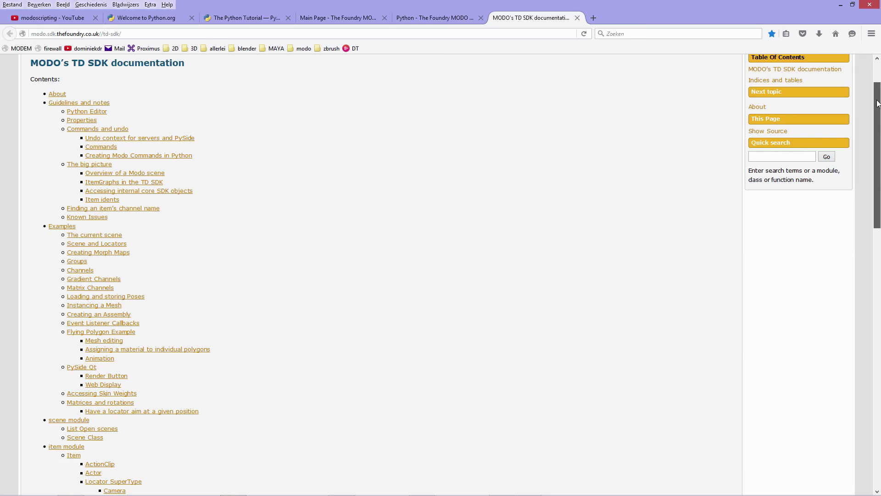
left_click_drag(878, 103, 878, 161)
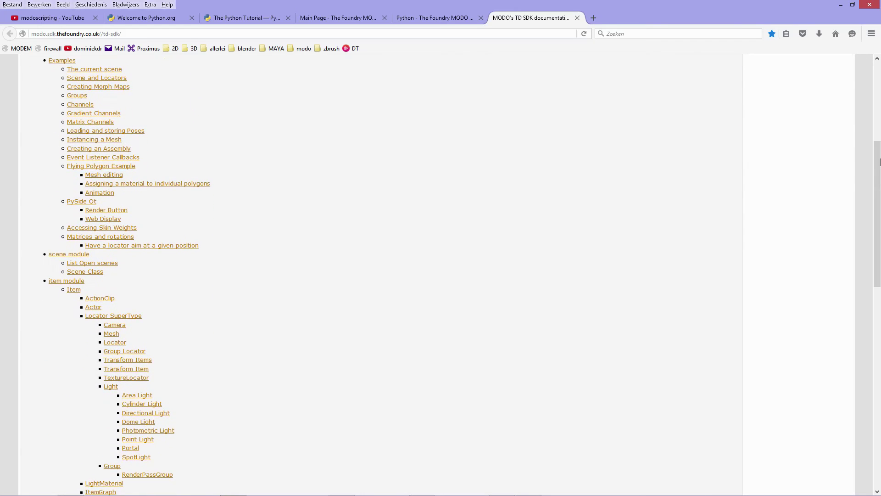
left_click(445, 21)
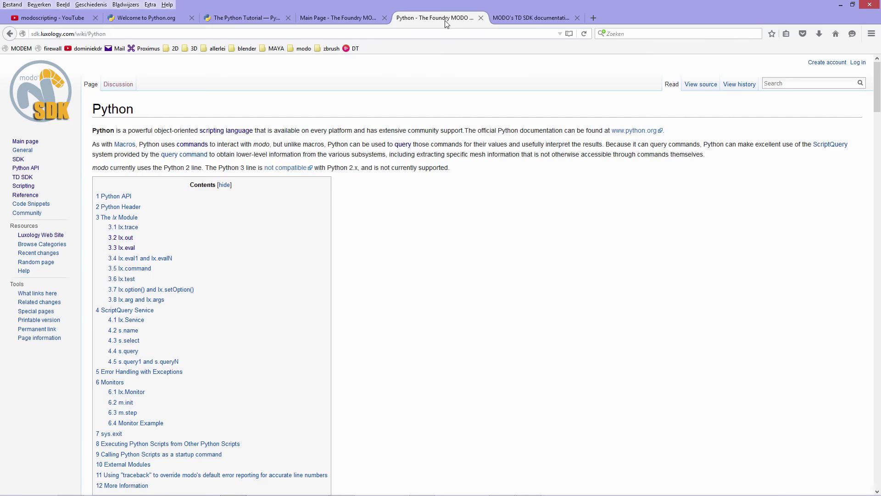
left_click(23, 186)
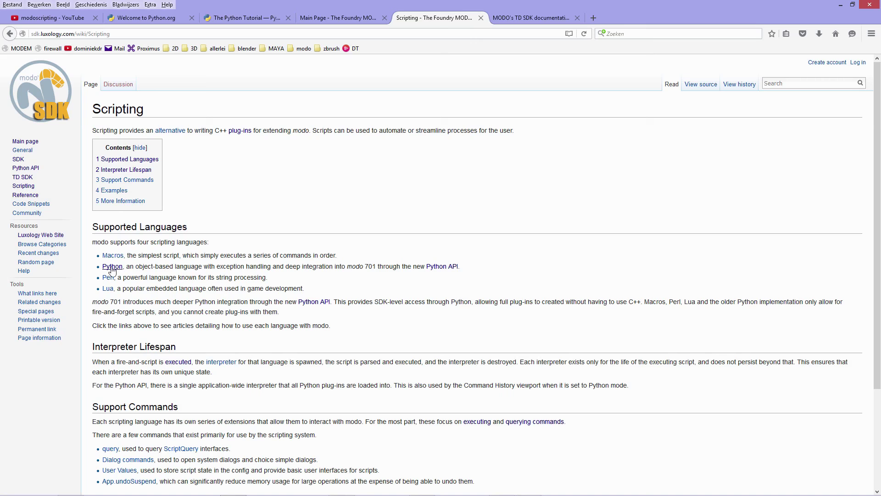
left_click(112, 267)
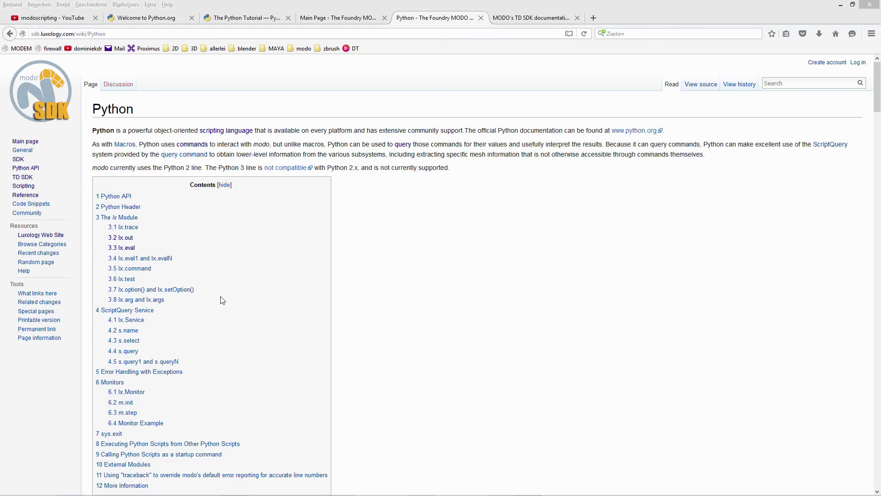
Step: Switch to the modoscripting YouTube playlist listing lessons 000 Lesson Start to 009 Data
left_click(78, 18)
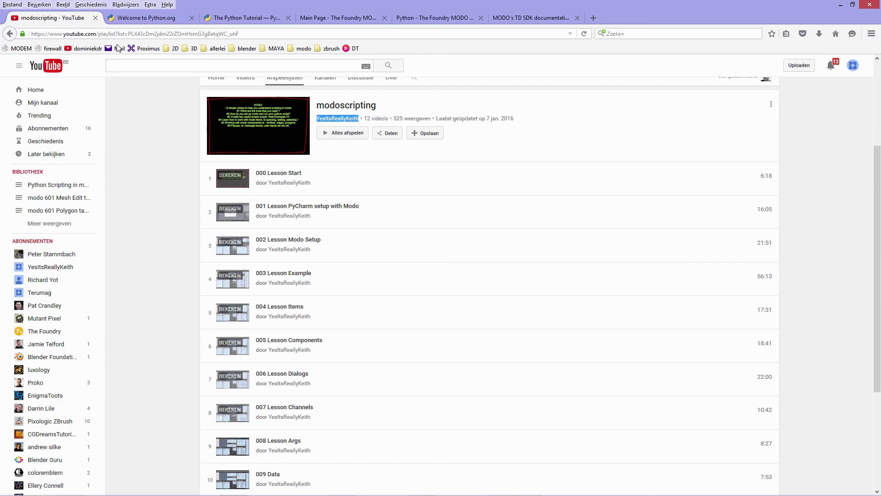